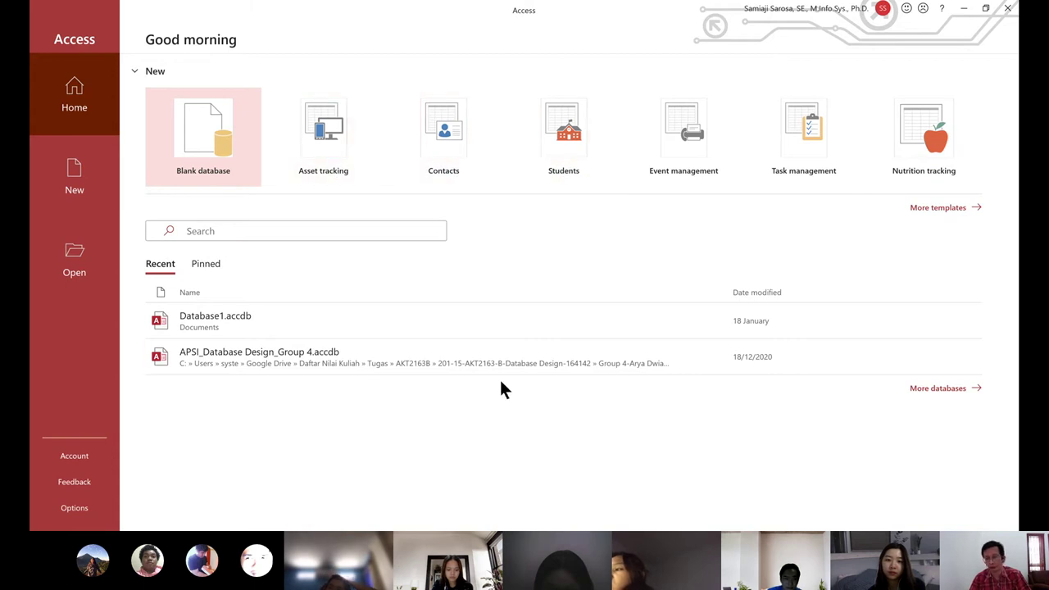
# - Create a new blank database, Database1, with an empty Table1 in Datasheet view
pyautogui.click(197, 136)
pyautogui.press('Return')
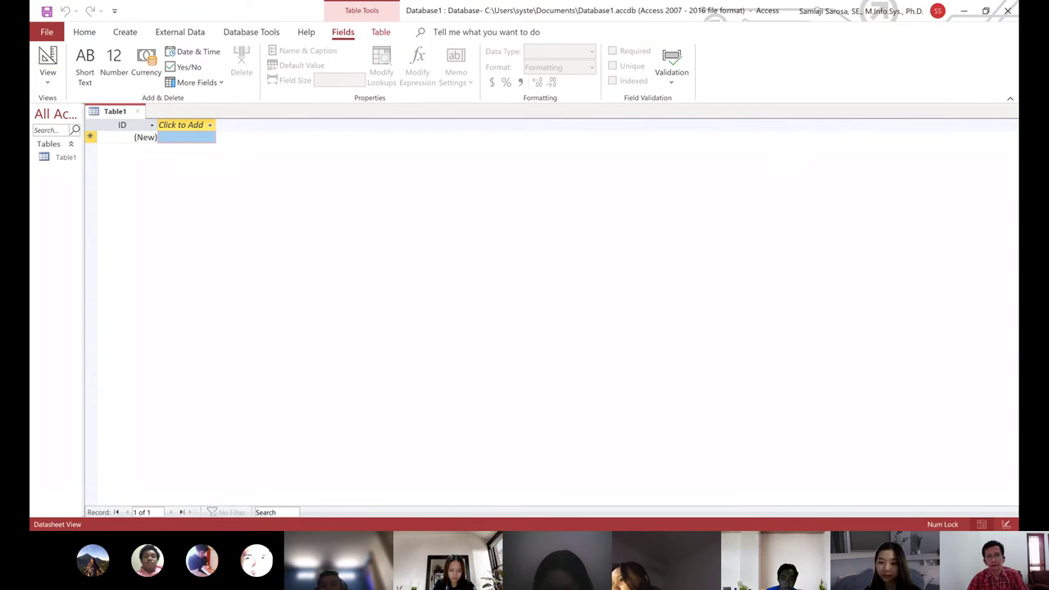
# - Close Database1 and exit Access
pyautogui.click(1008, 10)
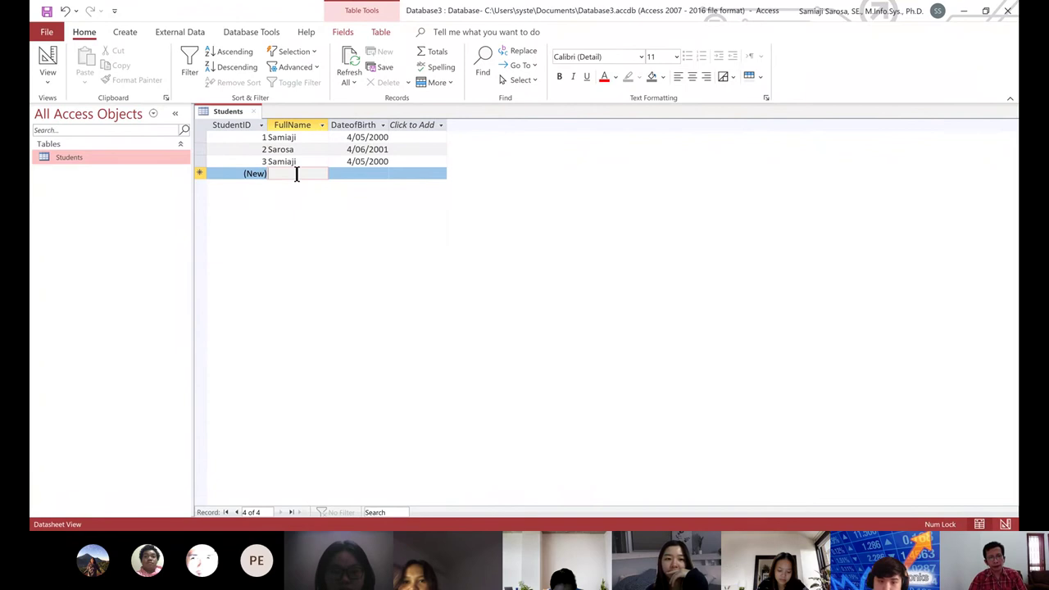
# - Enter a fourth student's full name with birth date 4/06/2000 and save the record
pyautogui.write('Sarosa')
pyautogui.press('Tab')
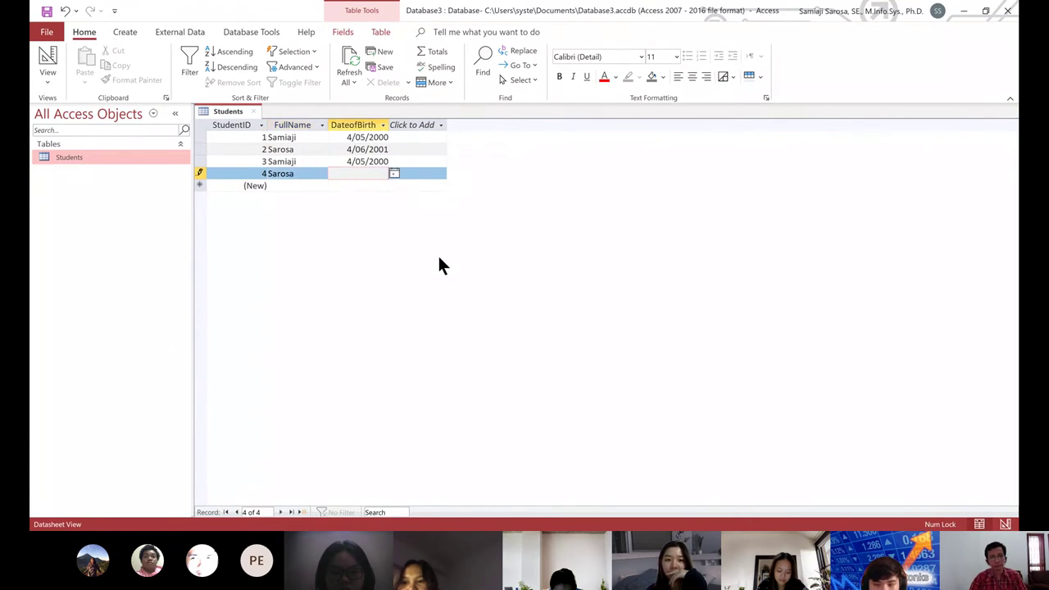
pyautogui.write('4/')
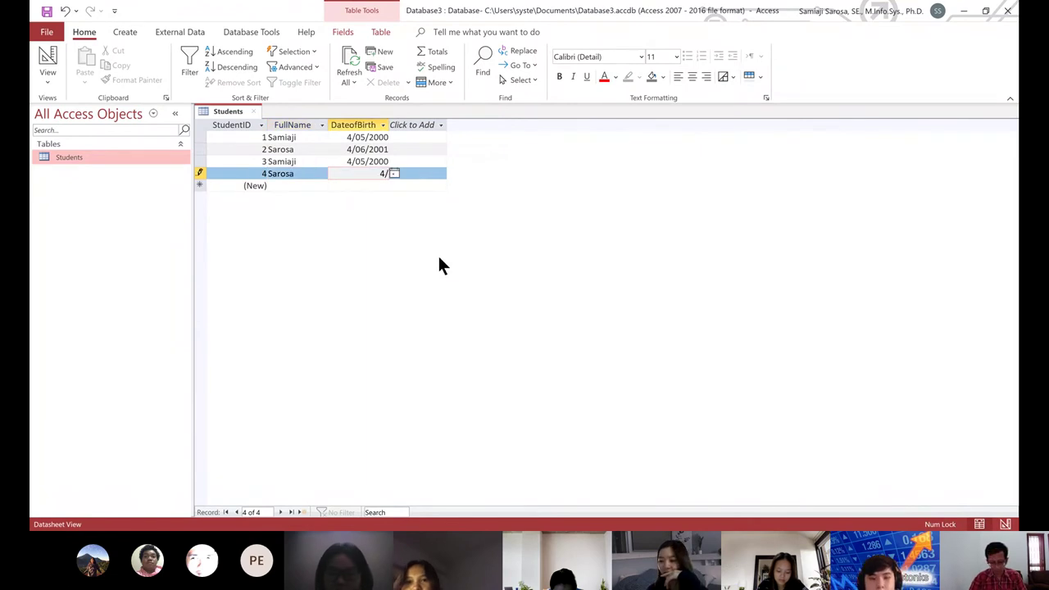
pyautogui.write('06/200')
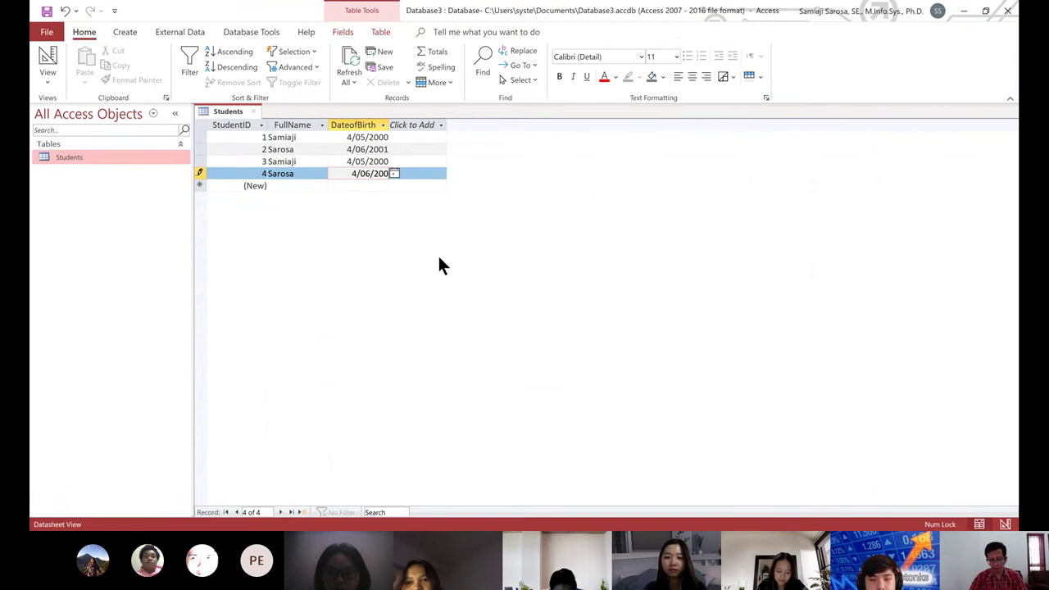
pyautogui.write('0')
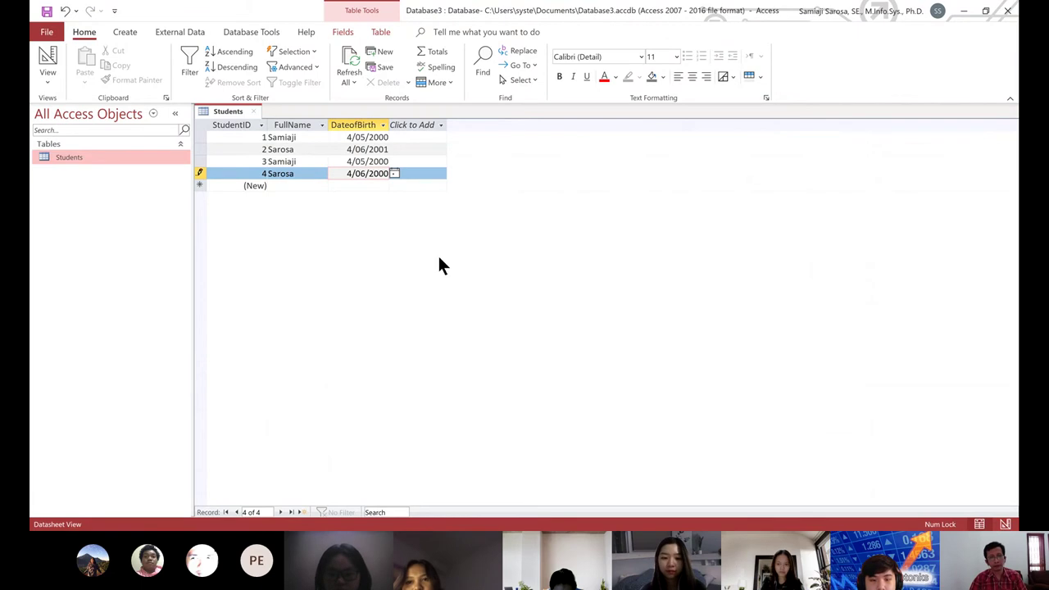
pyautogui.press('Tab')
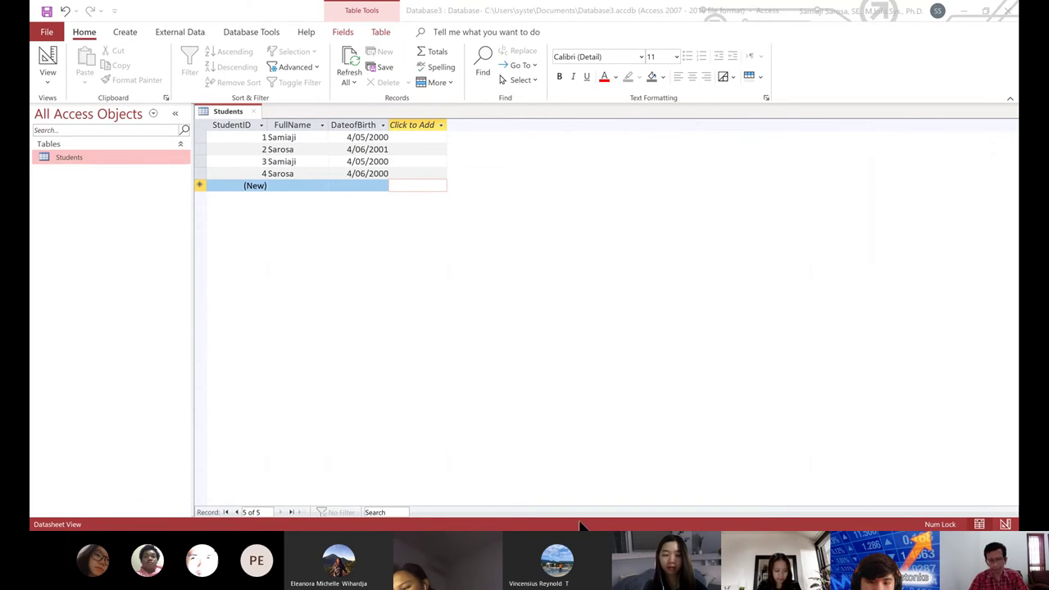
# - Refocus the Access window and show the Create ribbon commands
pyautogui.click(593, 447)
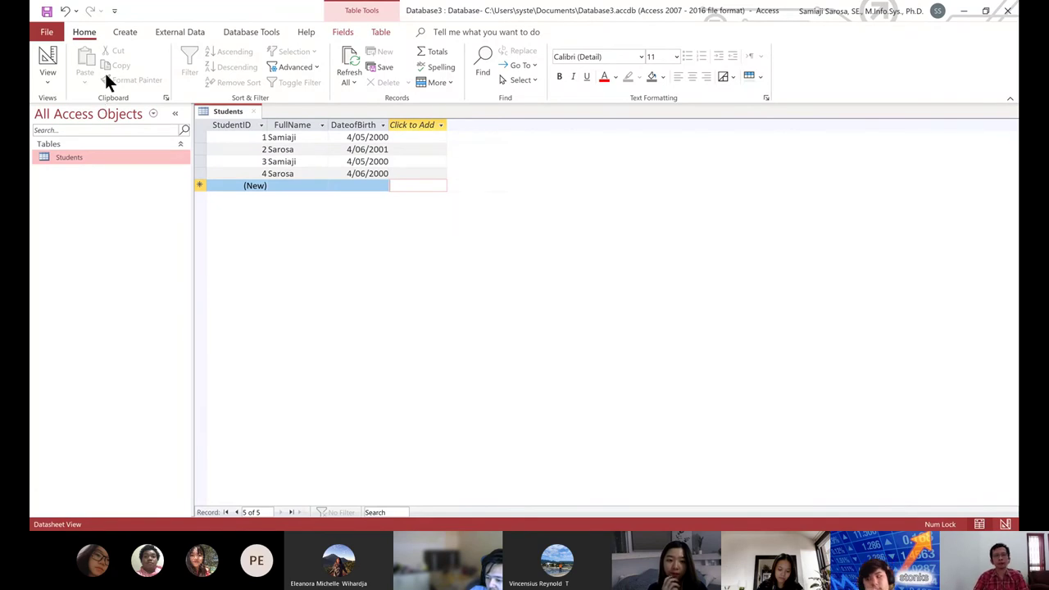
pyautogui.click(124, 33)
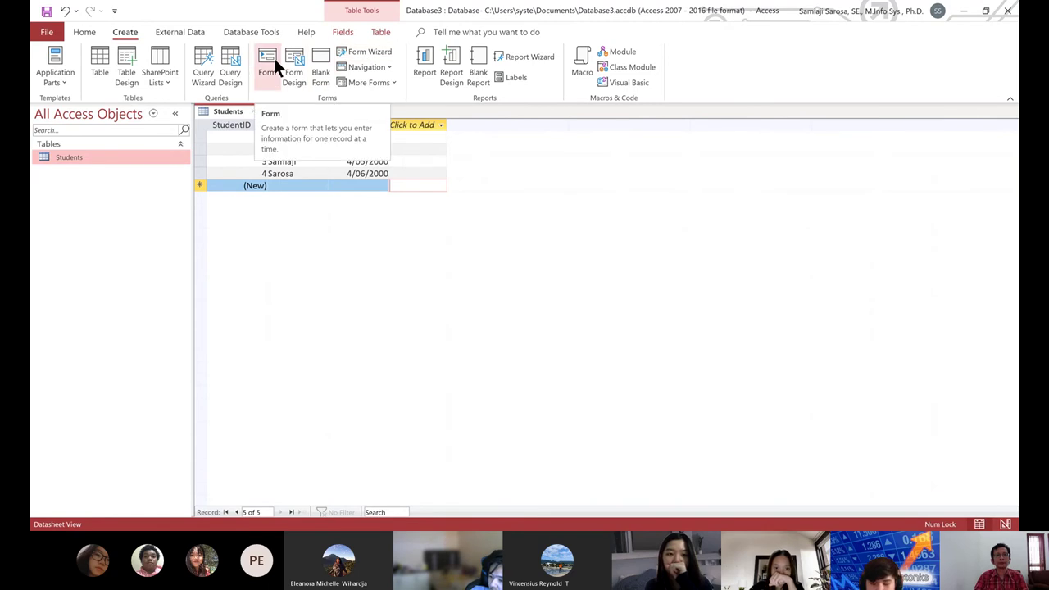
# - Start the Form Wizard with all Students fields and choose the Justified layout
pyautogui.click(370, 53)
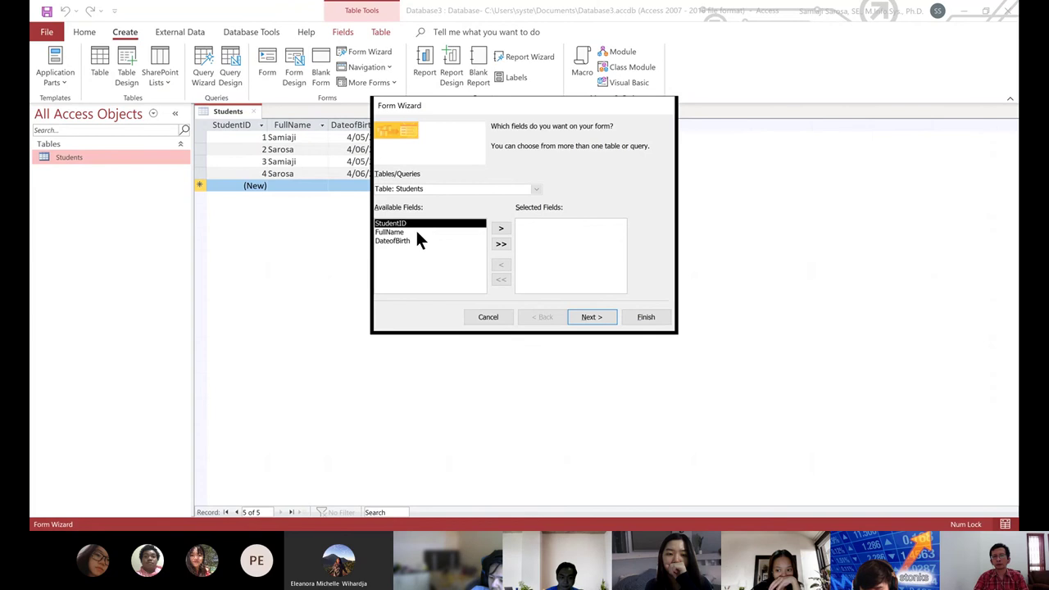
pyautogui.click(502, 244)
pyautogui.click(586, 322)
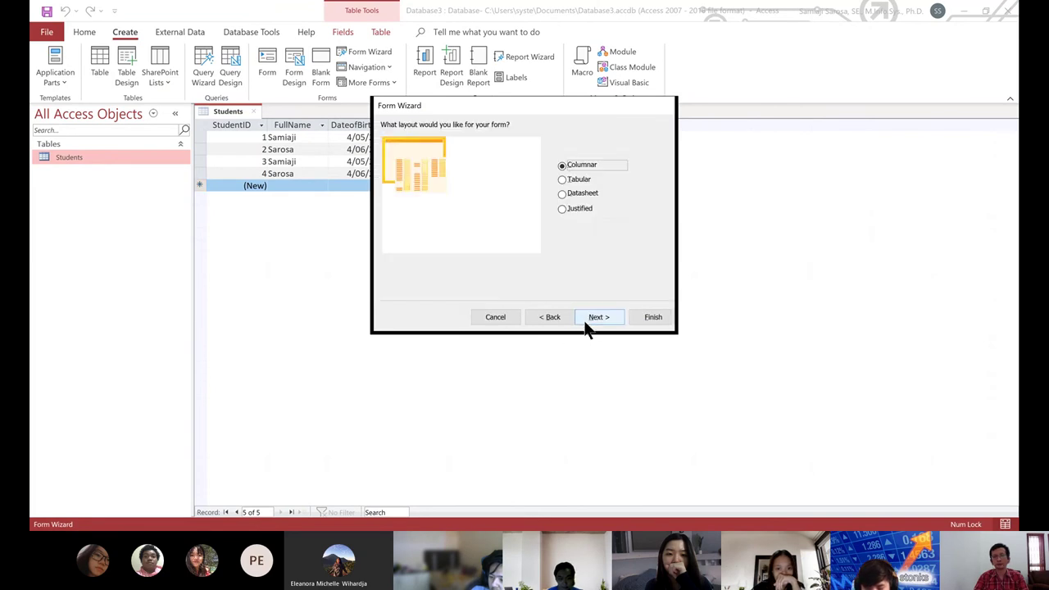
pyautogui.click(581, 208)
pyautogui.click(584, 193)
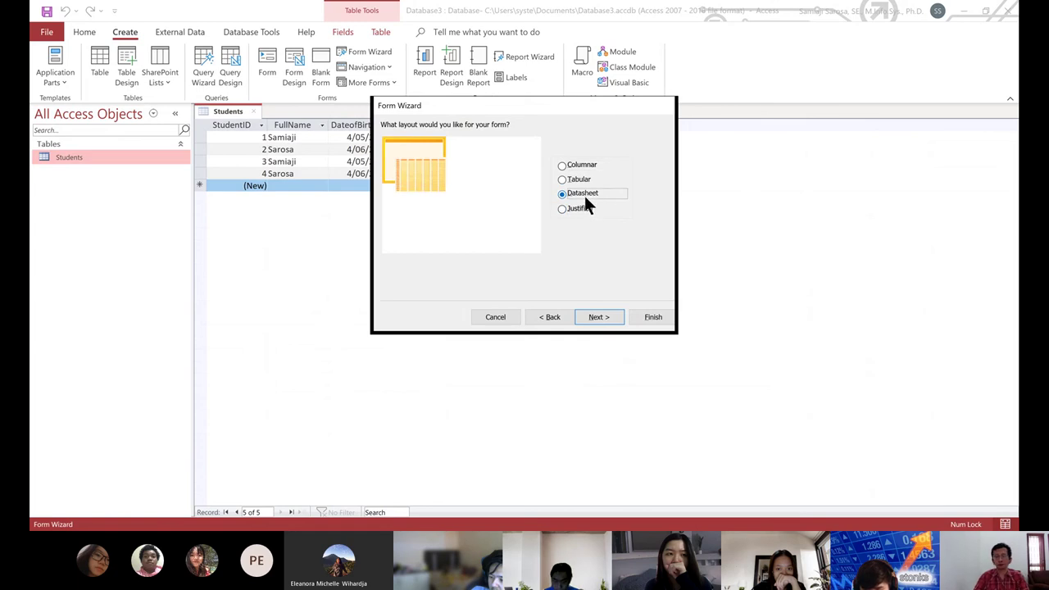
pyautogui.click(580, 180)
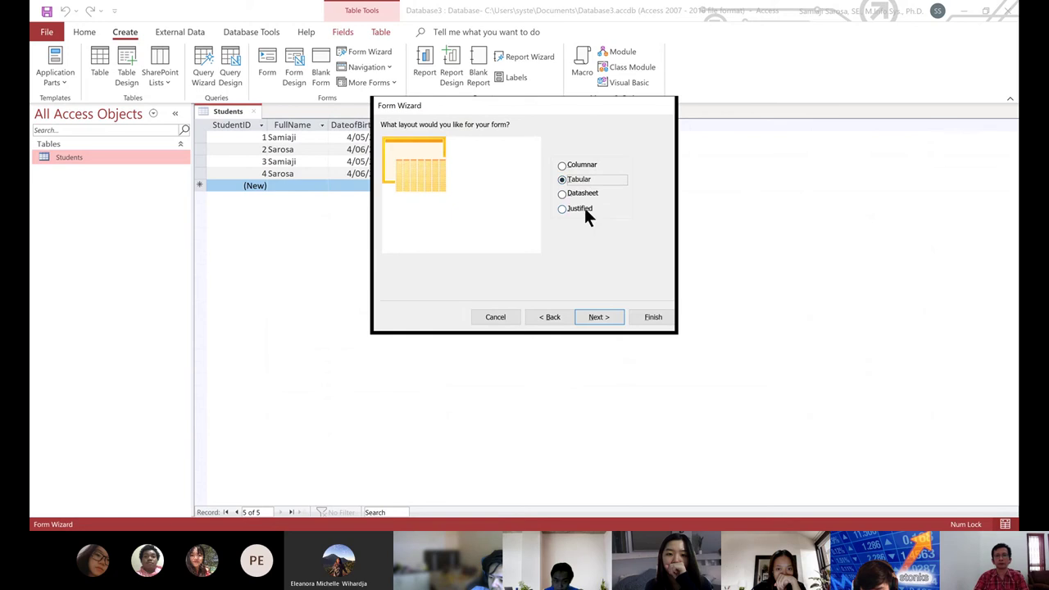
pyautogui.click(582, 164)
pyautogui.click(584, 209)
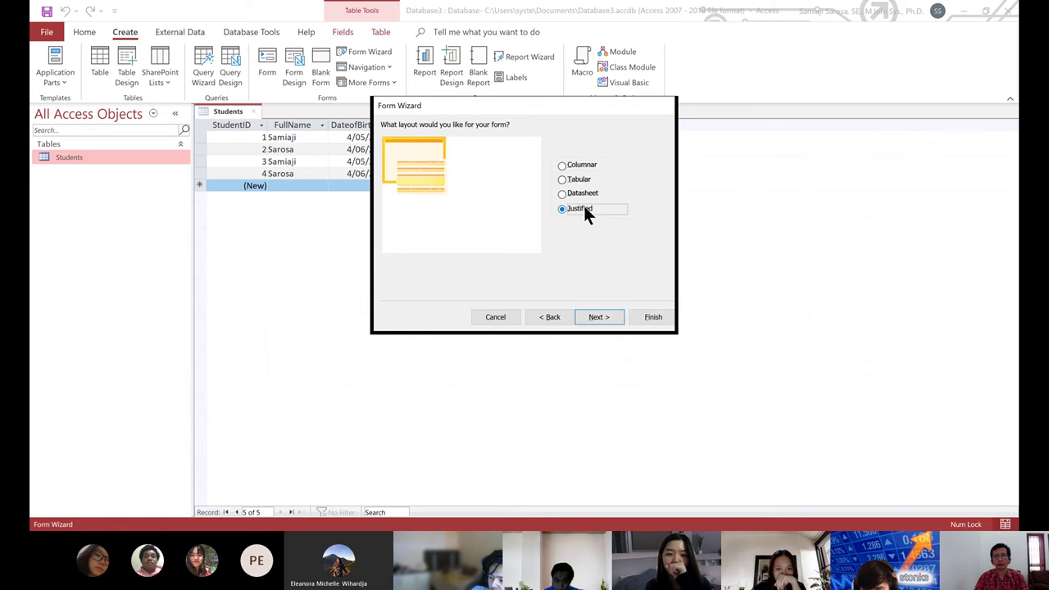
# - Title the form FormStudents and finish the wizard to open it
pyautogui.click(607, 317)
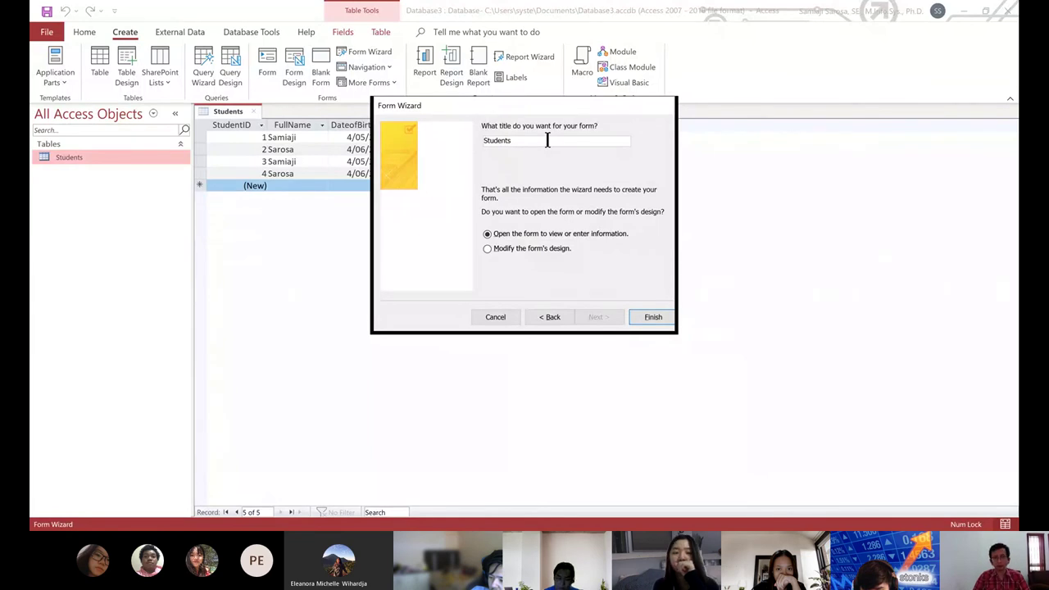
pyautogui.press('Home')
pyautogui.write('Form')
pyautogui.press('Return')
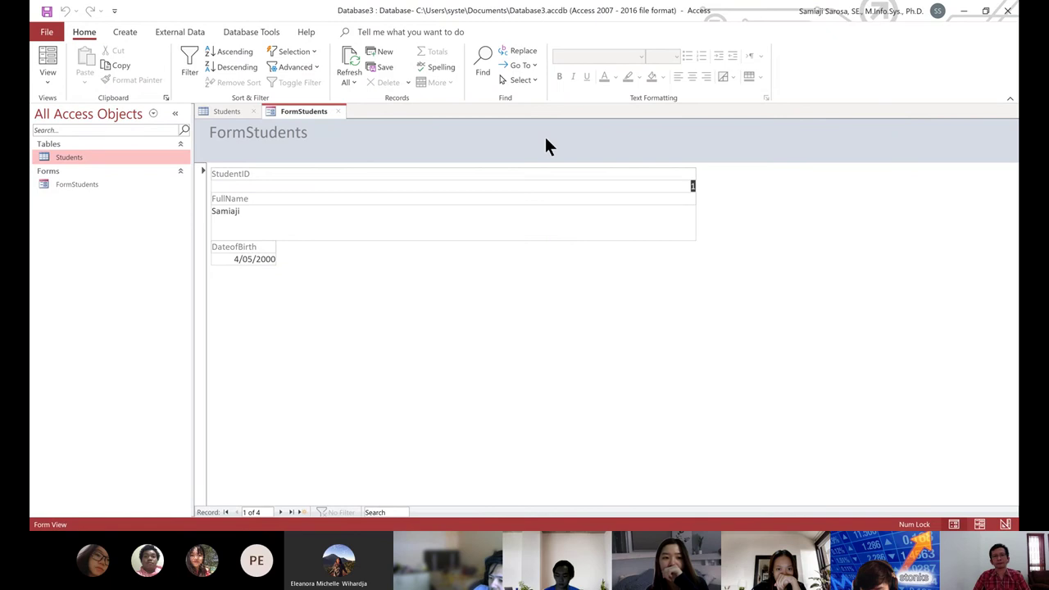
# - Correct the first student's full name in the form
pyautogui.click(465, 217)
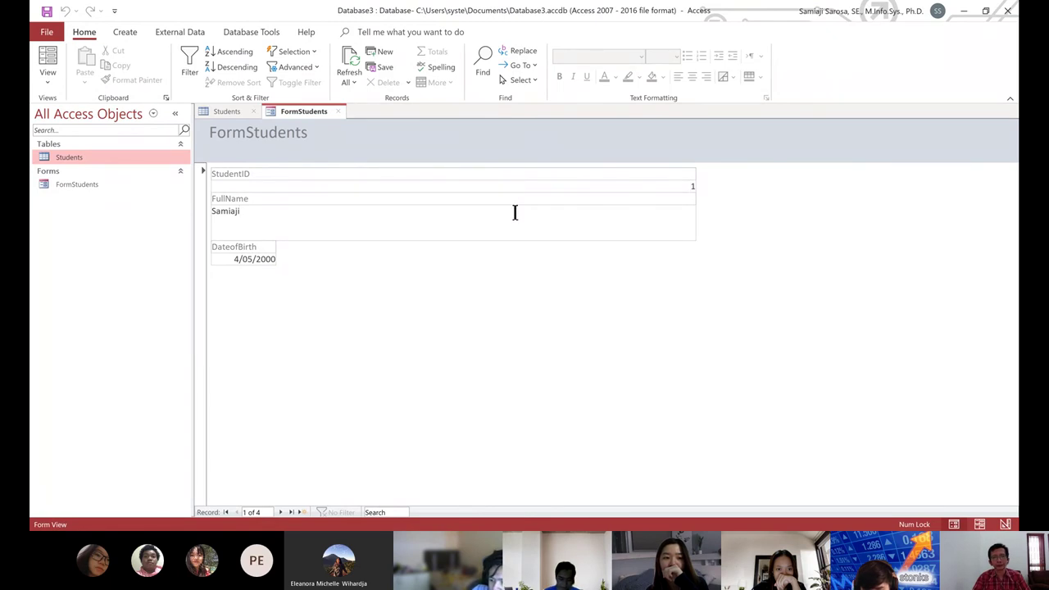
pyautogui.press('BackSpace')
pyautogui.press('BackSpace')
pyautogui.press('BackSpace')
pyautogui.write('ia')
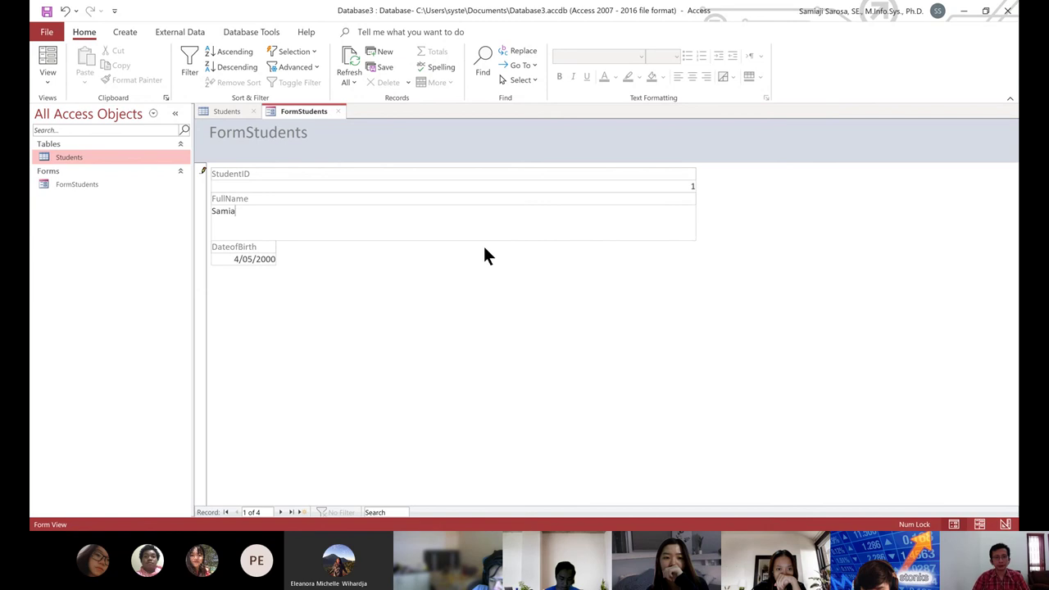
pyautogui.write('Ar')
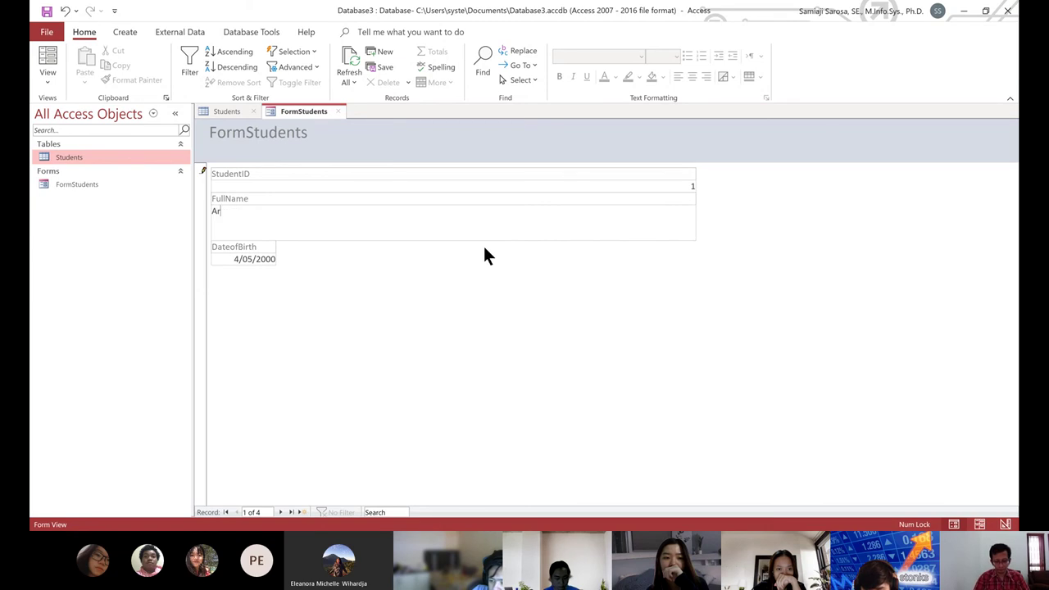
pyautogui.write('yono')
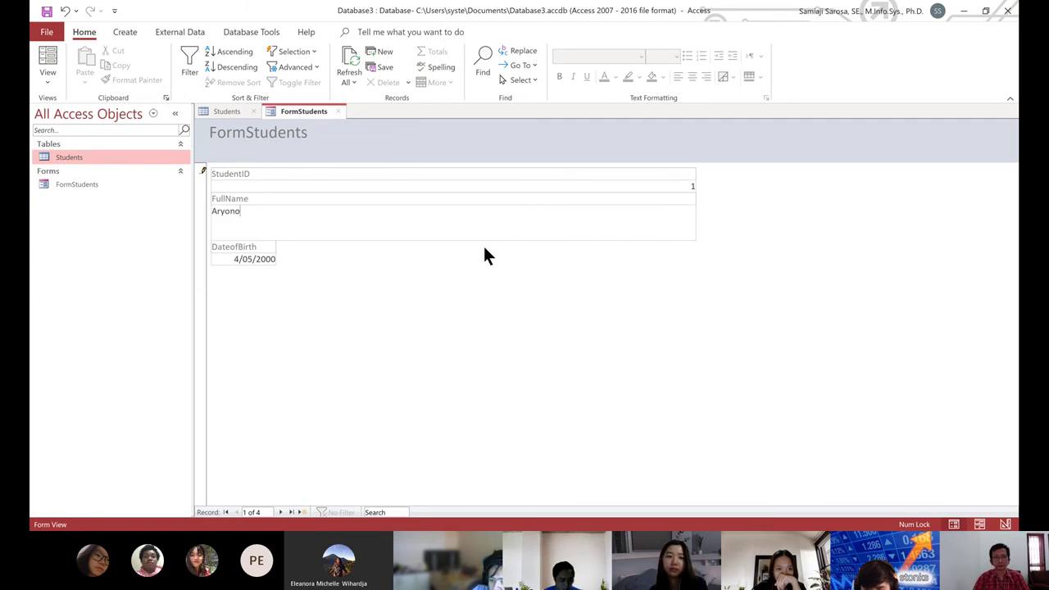
pyautogui.press('Tab')
pyautogui.press('Tab')
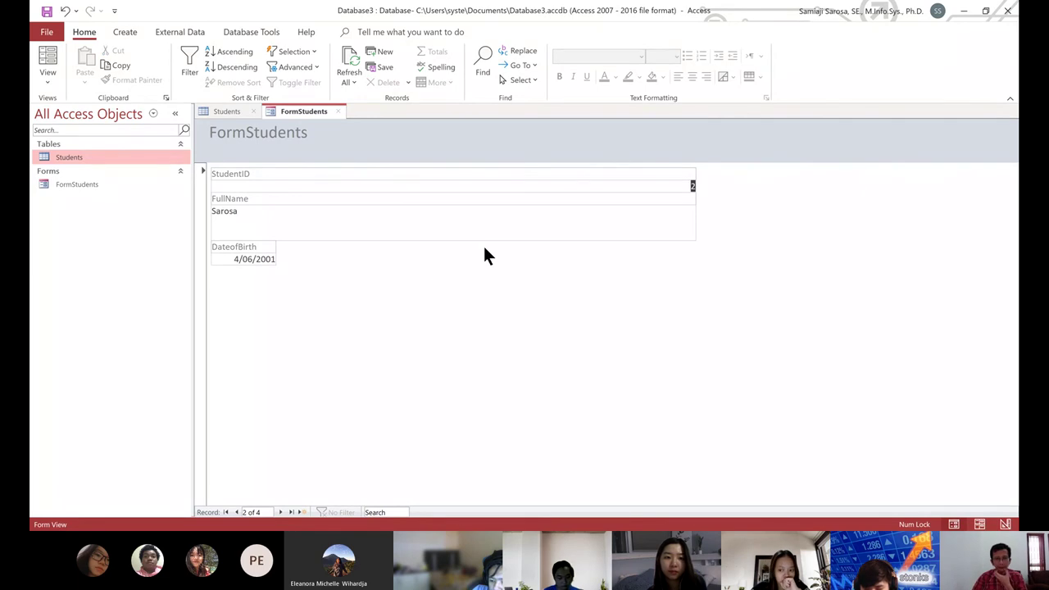
# - Add a new student born 18/03/2021 through the form and save the record
pyautogui.click(292, 512)
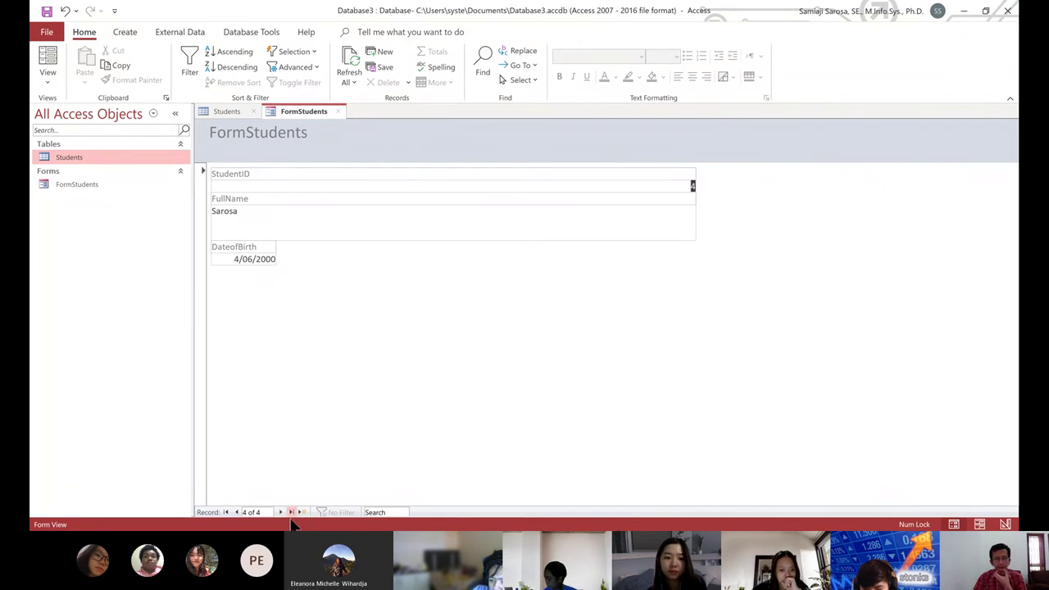
pyautogui.doubleClick(282, 220)
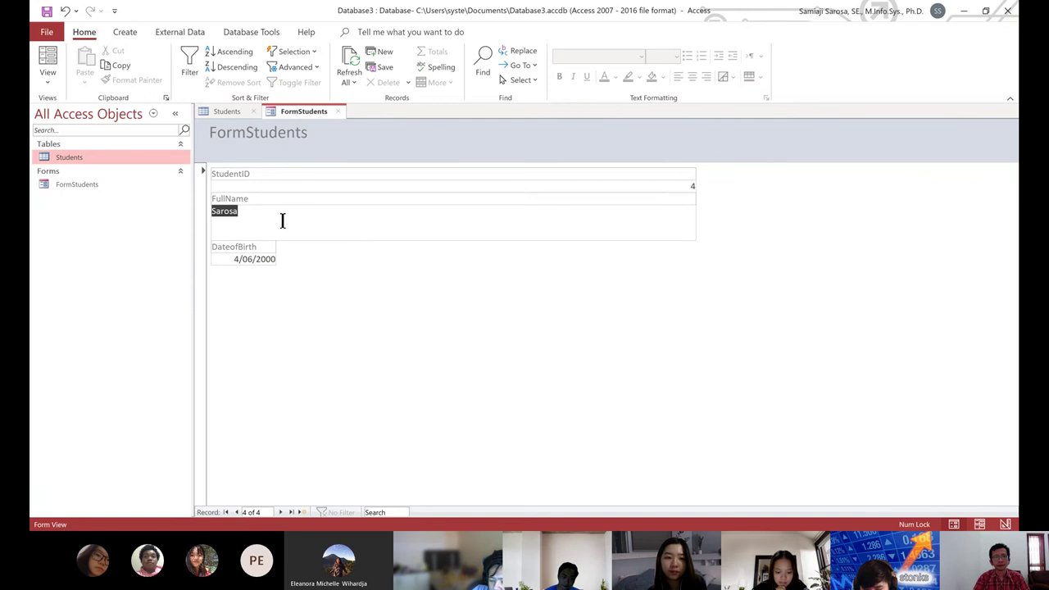
pyautogui.click(342, 188)
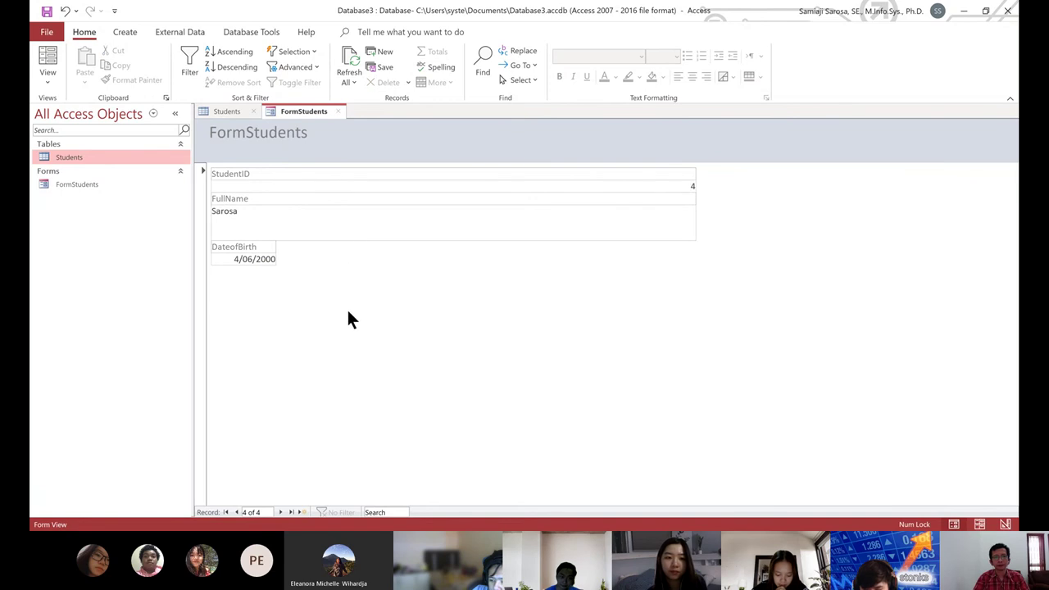
pyautogui.click(302, 512)
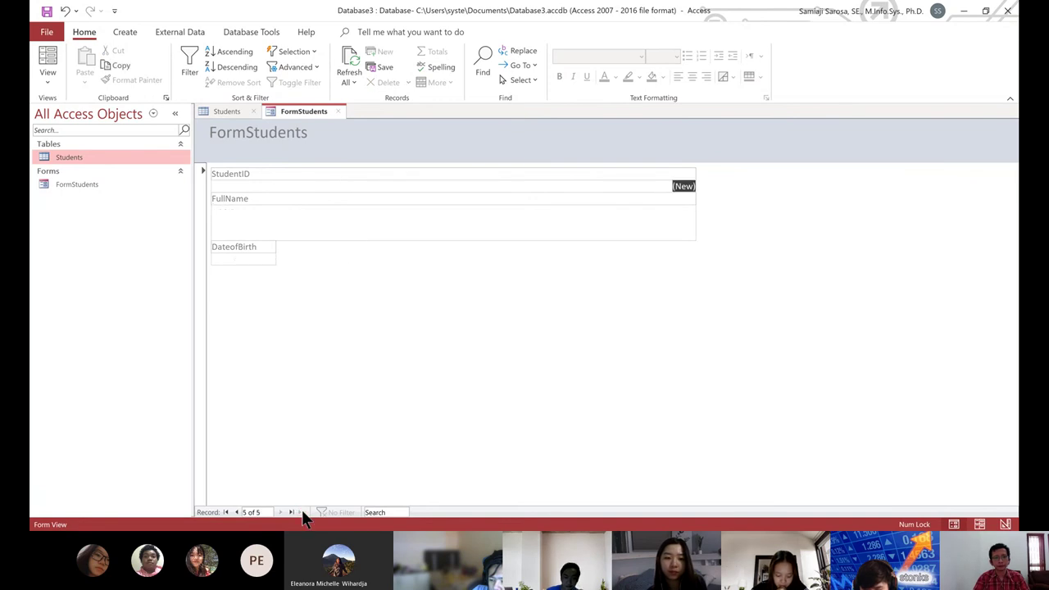
pyautogui.click(332, 230)
pyautogui.write('Aryon')
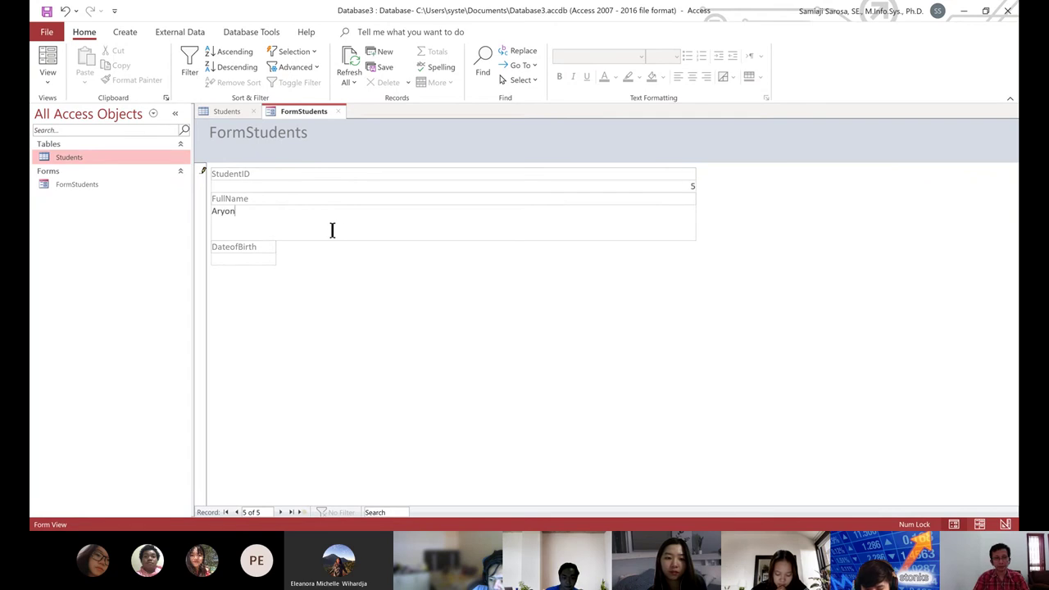
pyautogui.write('o')
pyautogui.press('Tab')
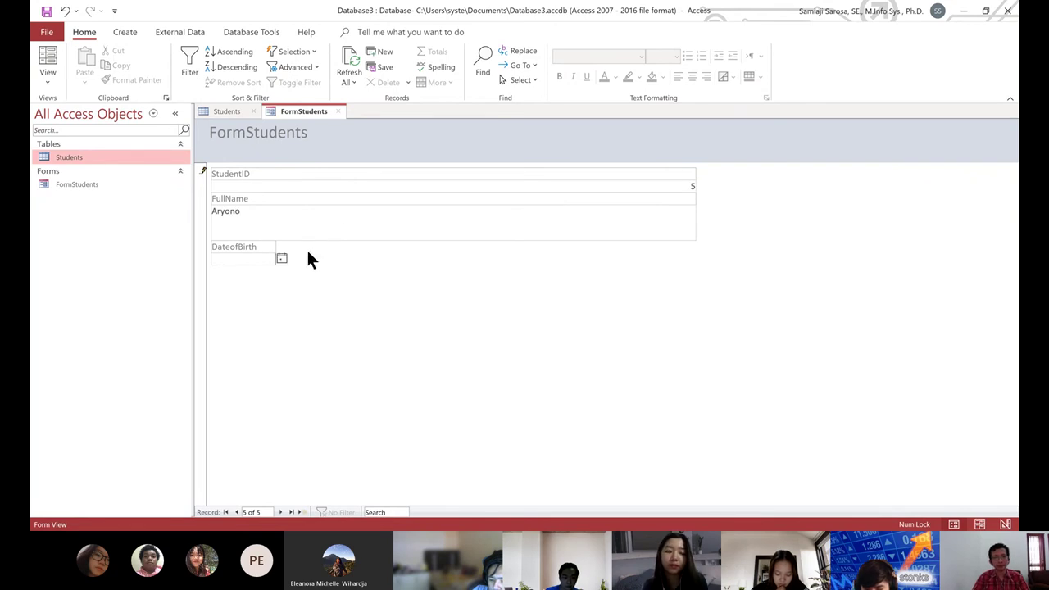
pyautogui.click(282, 259)
pyautogui.click(234, 320)
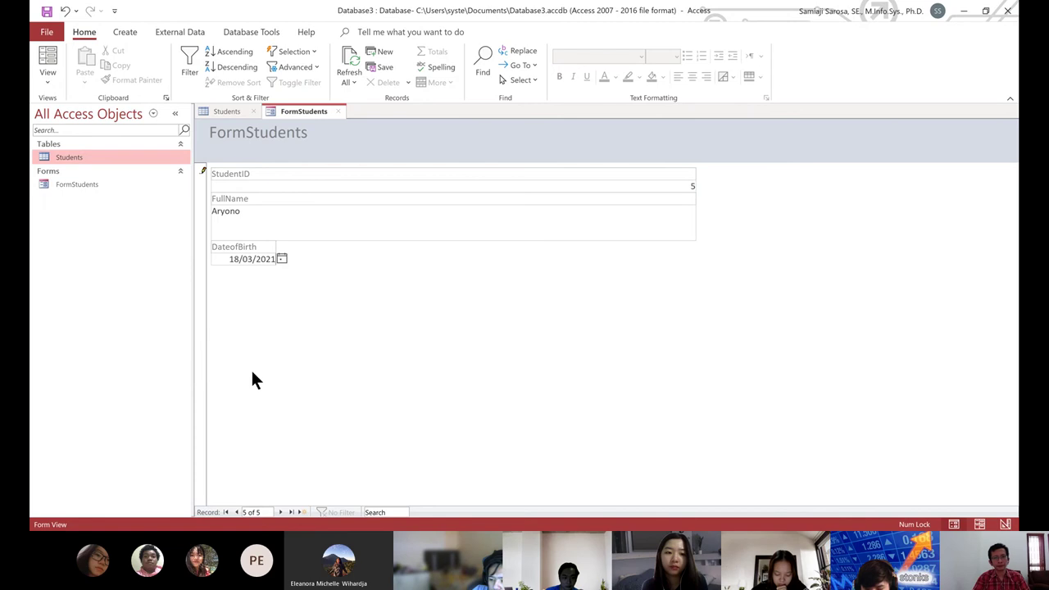
pyautogui.click(281, 512)
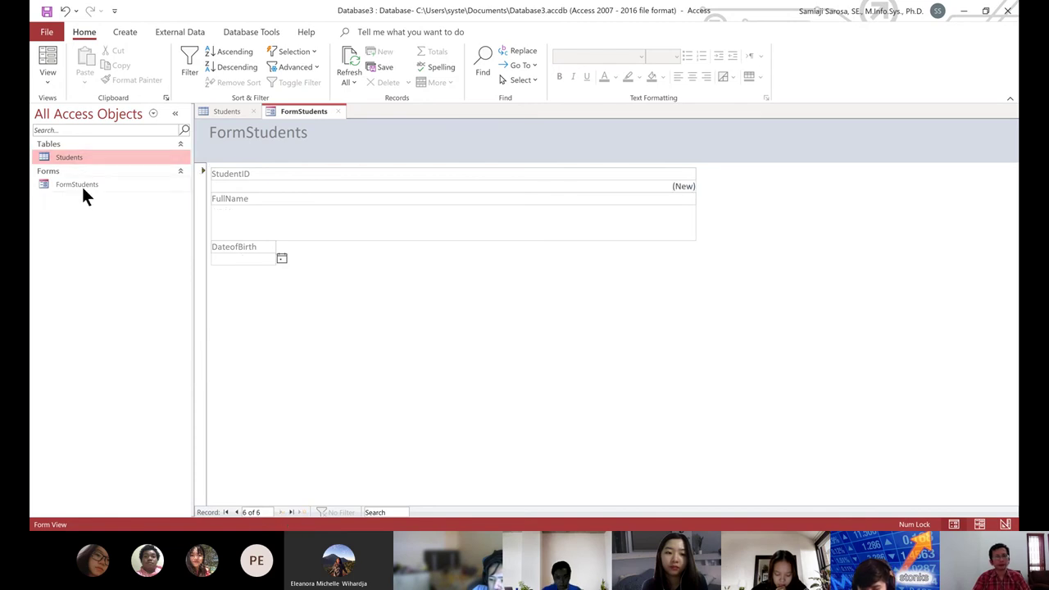
# - Open the Students table datasheet to check the entered records
pyautogui.rightClick(76, 155)
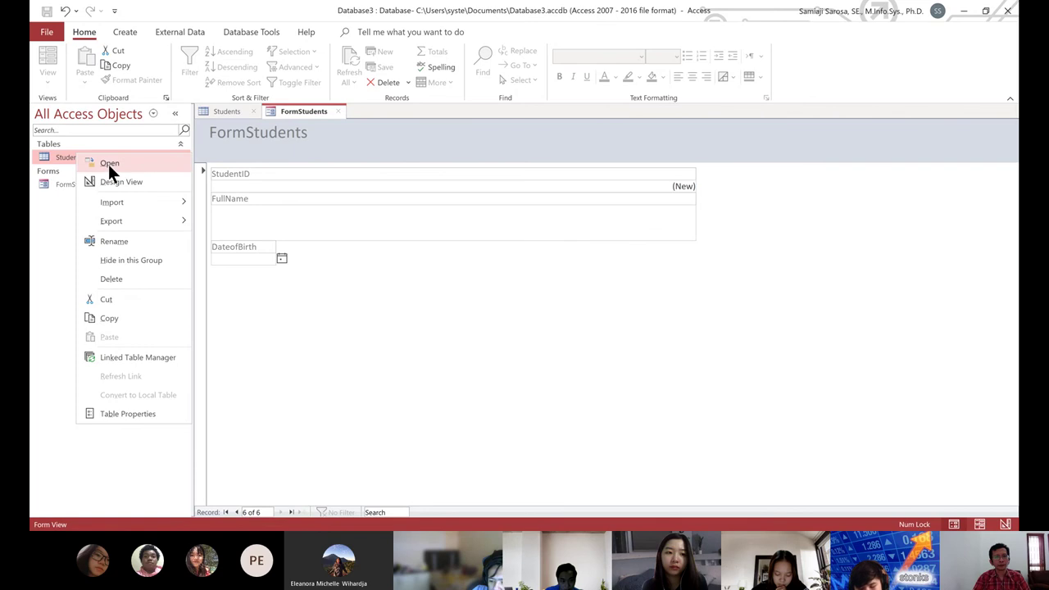
pyautogui.click(109, 164)
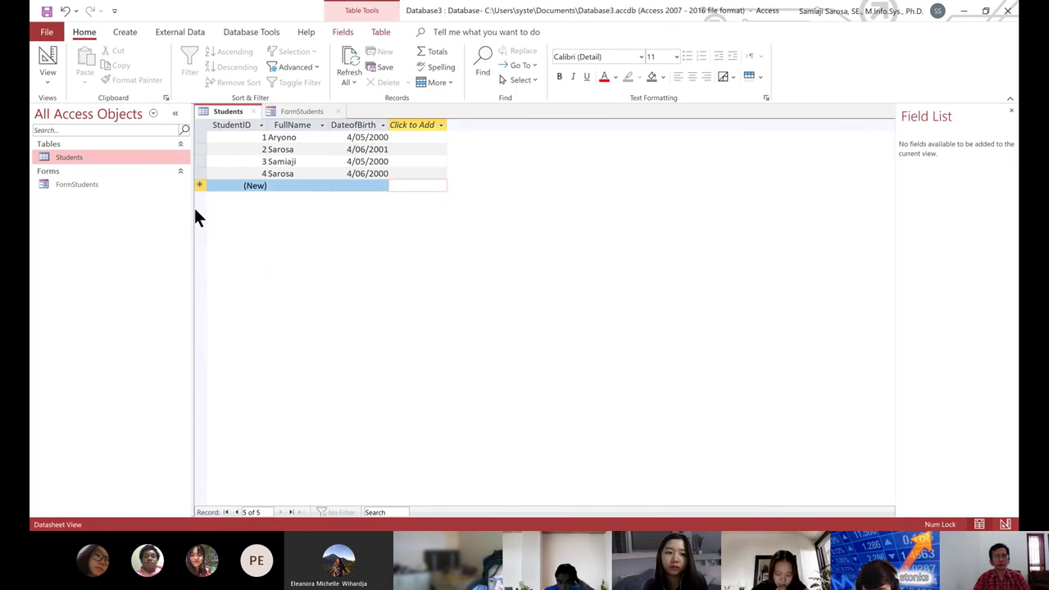
pyautogui.click(304, 141)
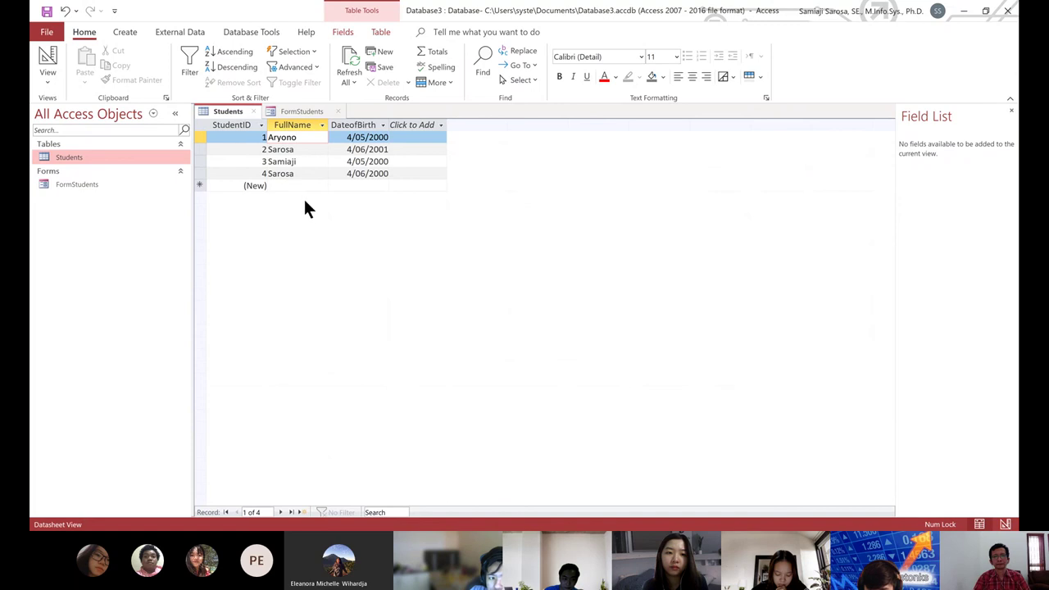
# - Reopen FormStudents and add another student born 10/03/2021, moving to a new record
pyautogui.doubleClick(107, 184)
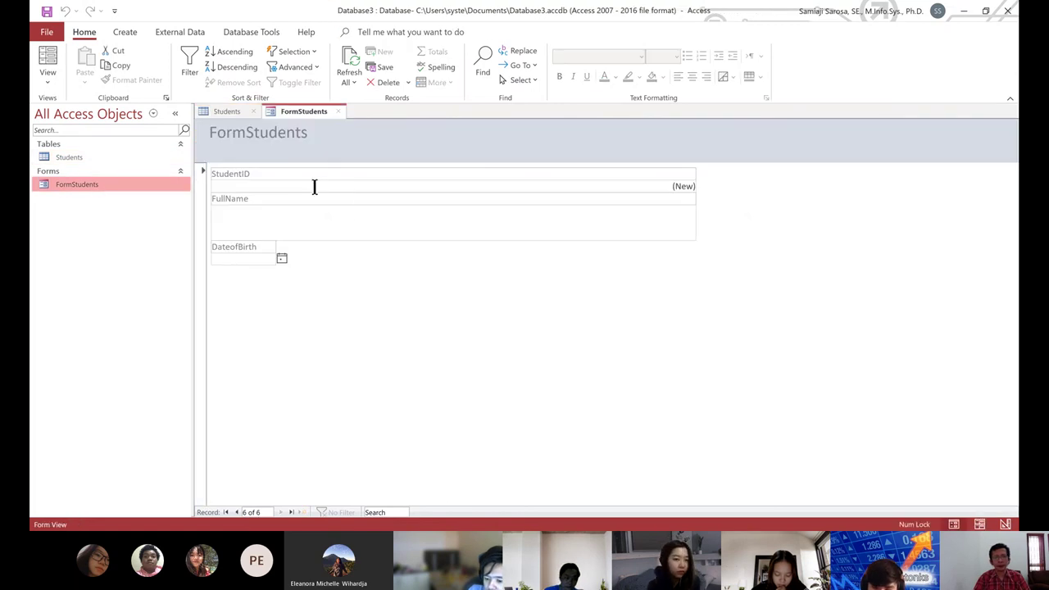
pyautogui.click(356, 212)
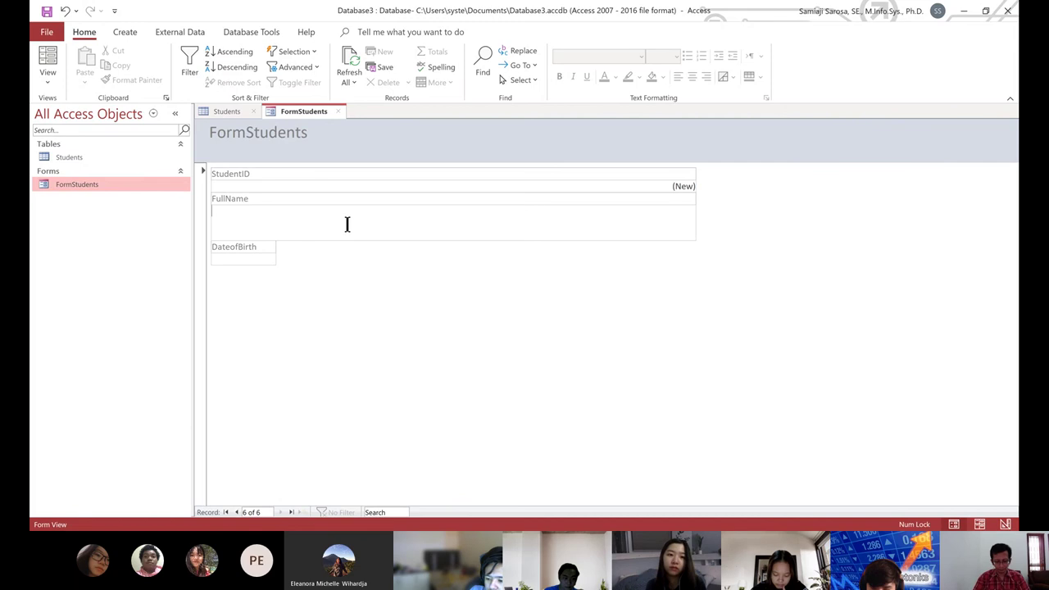
pyautogui.write('jasobn')
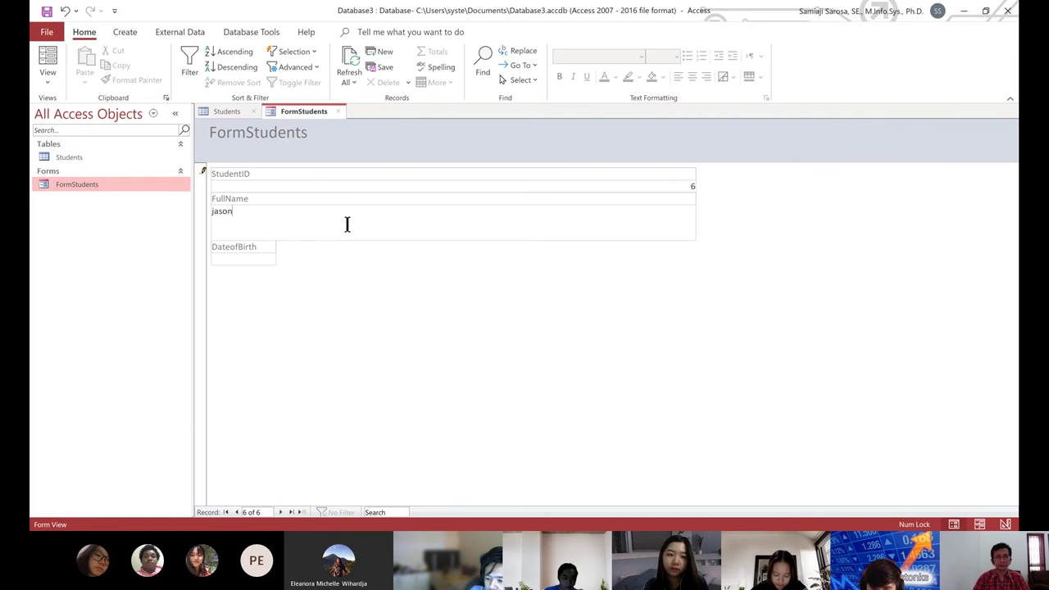
pyautogui.click(246, 265)
pyautogui.click(283, 258)
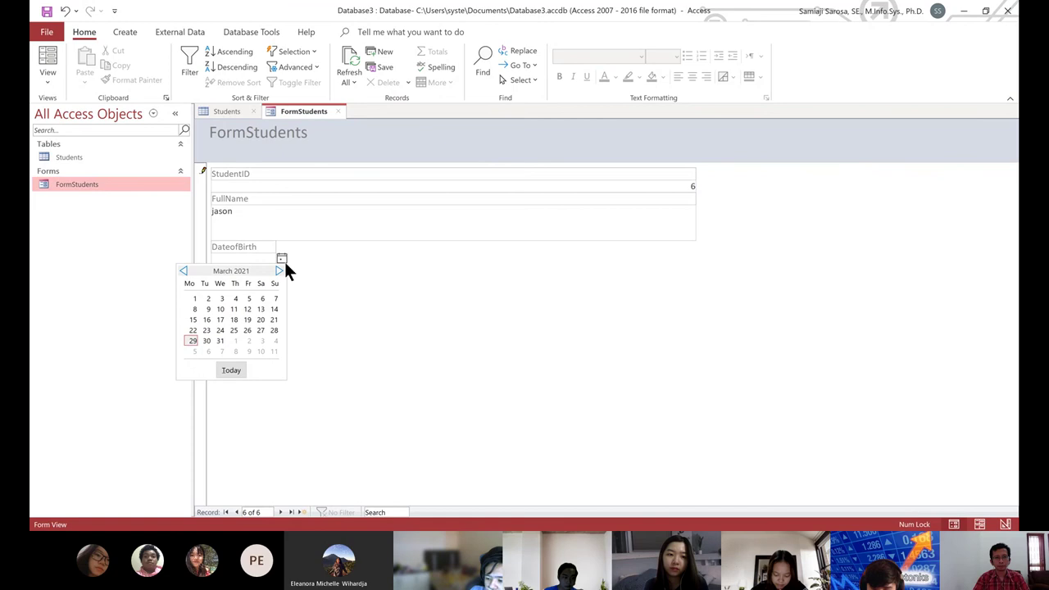
pyautogui.click(222, 310)
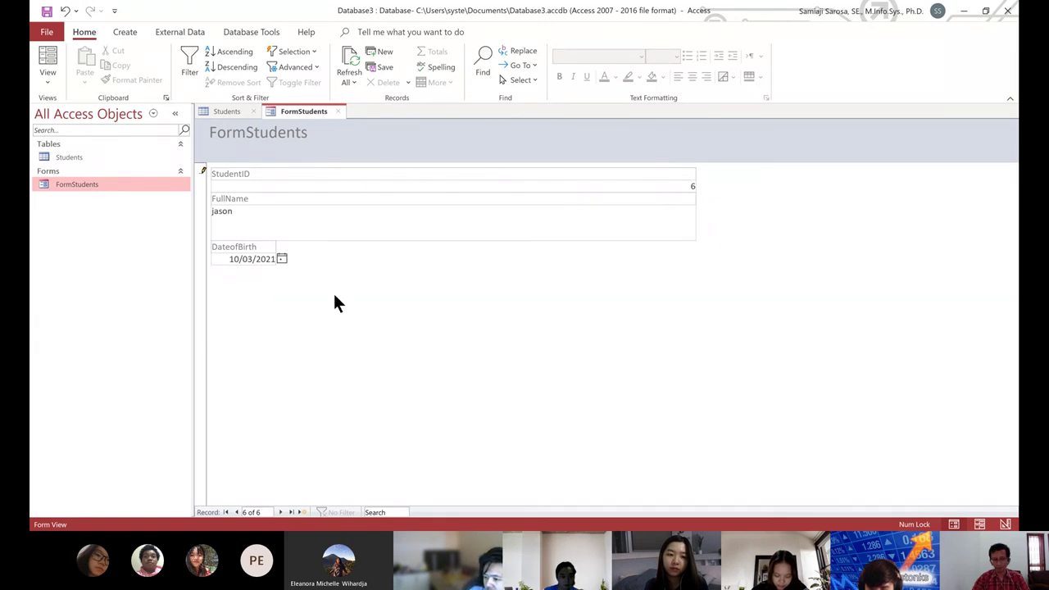
pyautogui.press('Tab')
pyautogui.doubleClick(105, 157)
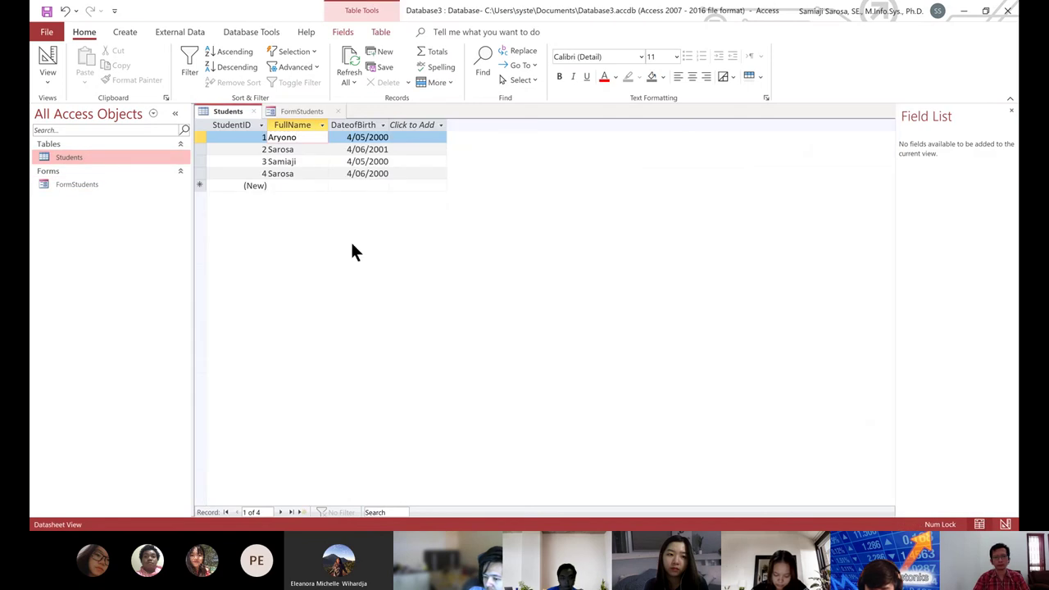
pyautogui.click(299, 110)
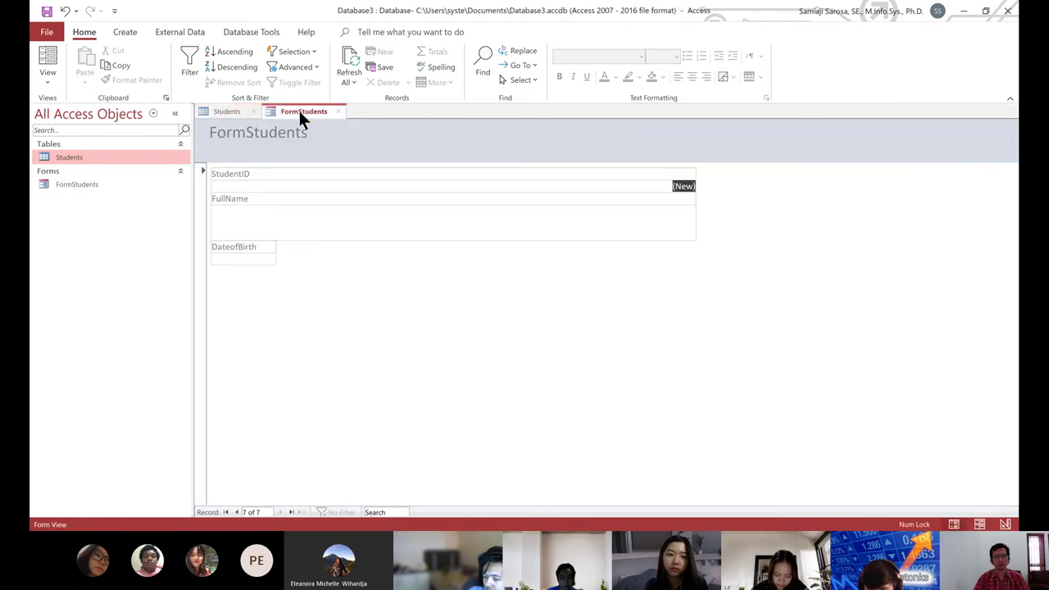
pyautogui.click(235, 110)
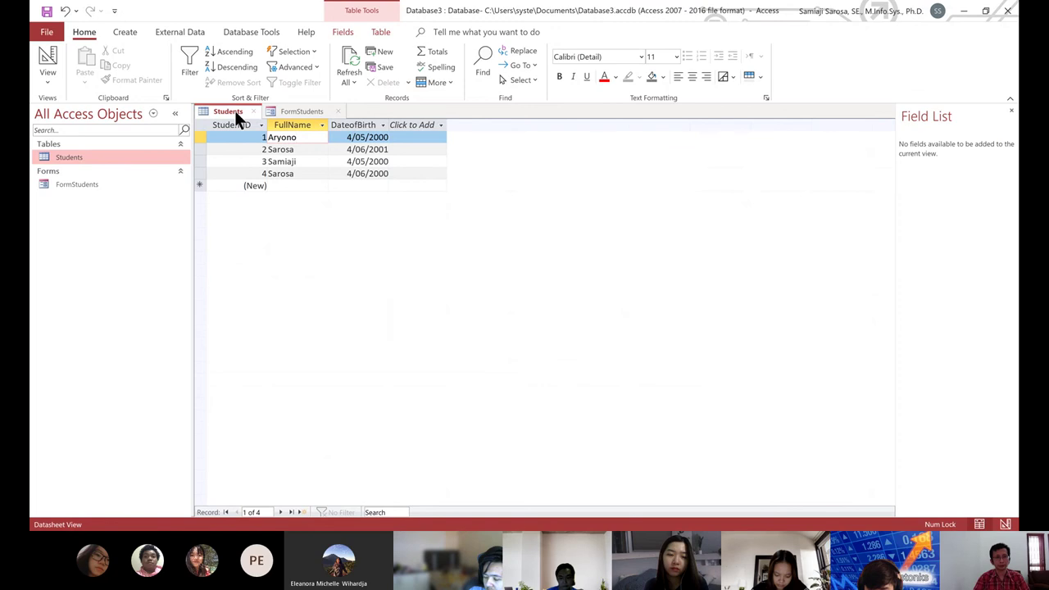
pyautogui.doubleClick(300, 175)
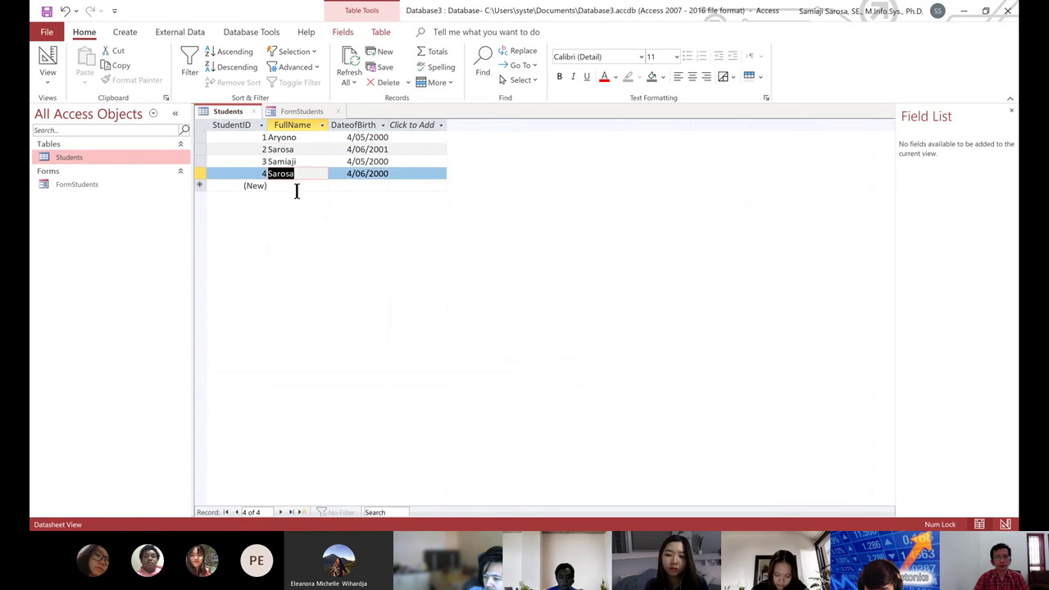
pyautogui.click(309, 109)
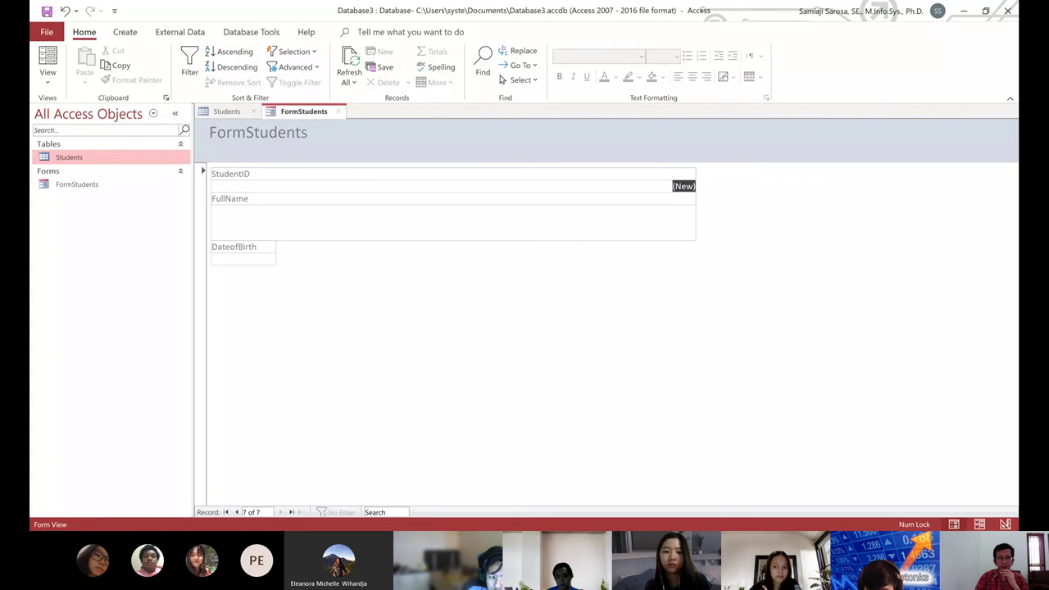
# - Generate a report listing every student's ID, full name and date of birth
pyautogui.click(127, 31)
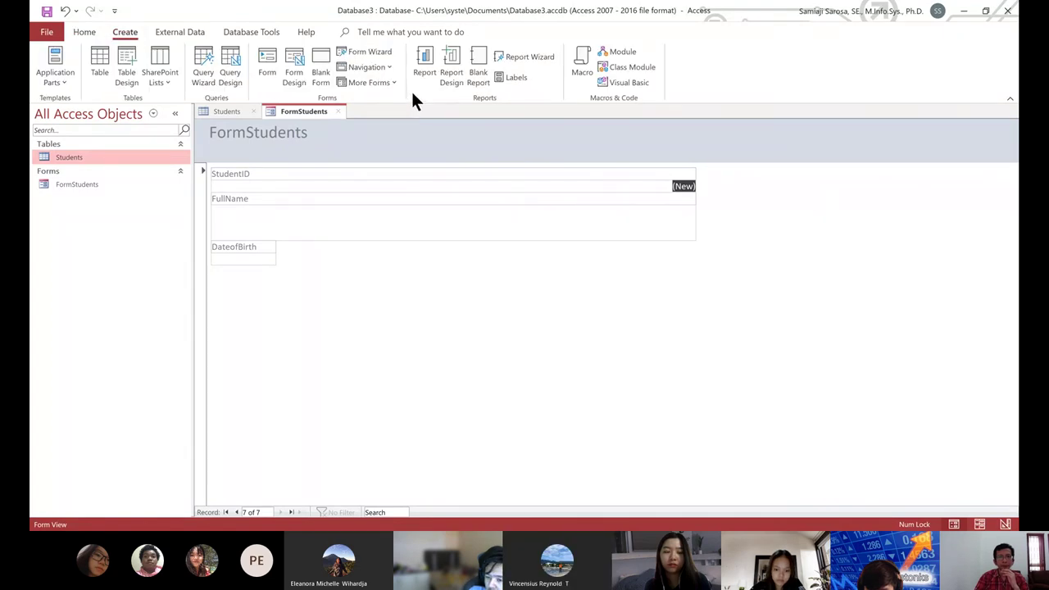
pyautogui.click(428, 59)
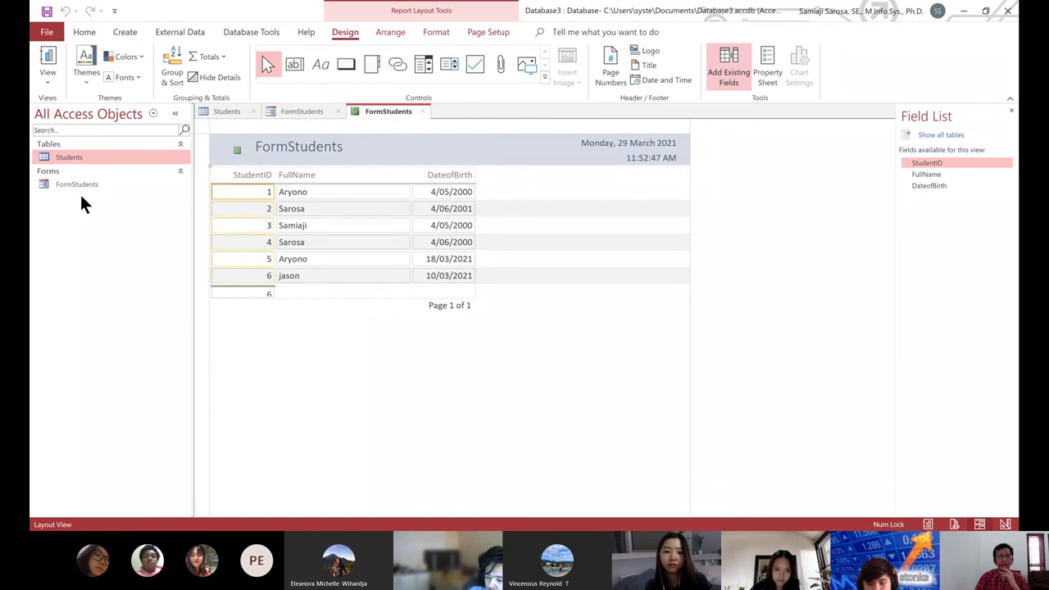
pyautogui.rightClick(141, 154)
pyautogui.press('Escape')
# - Review the Students table, then return to the new student report in Layout View
pyautogui.doubleClick(106, 159)
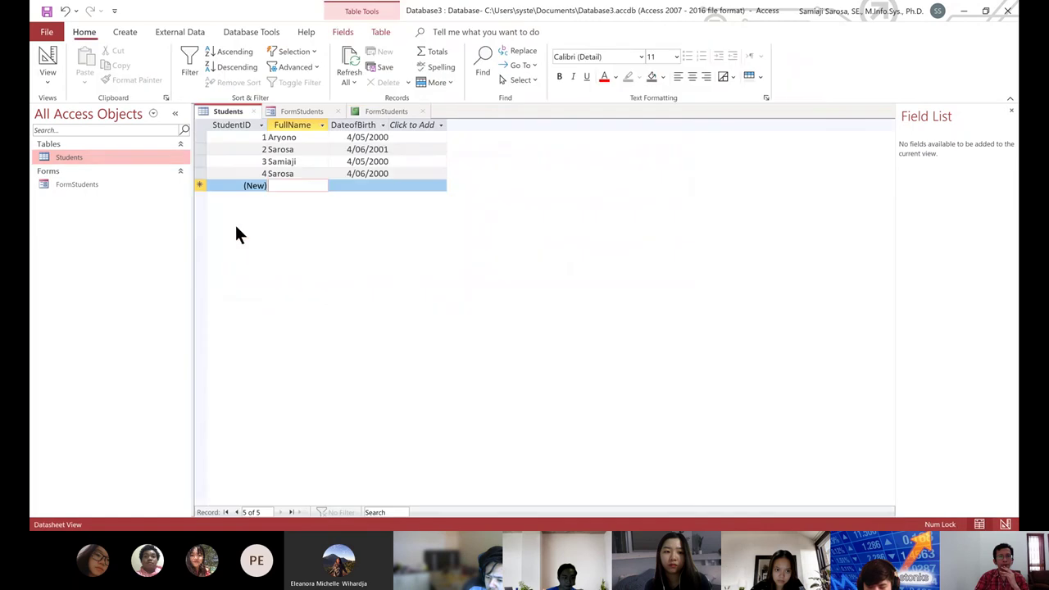
pyautogui.rightClick(333, 256)
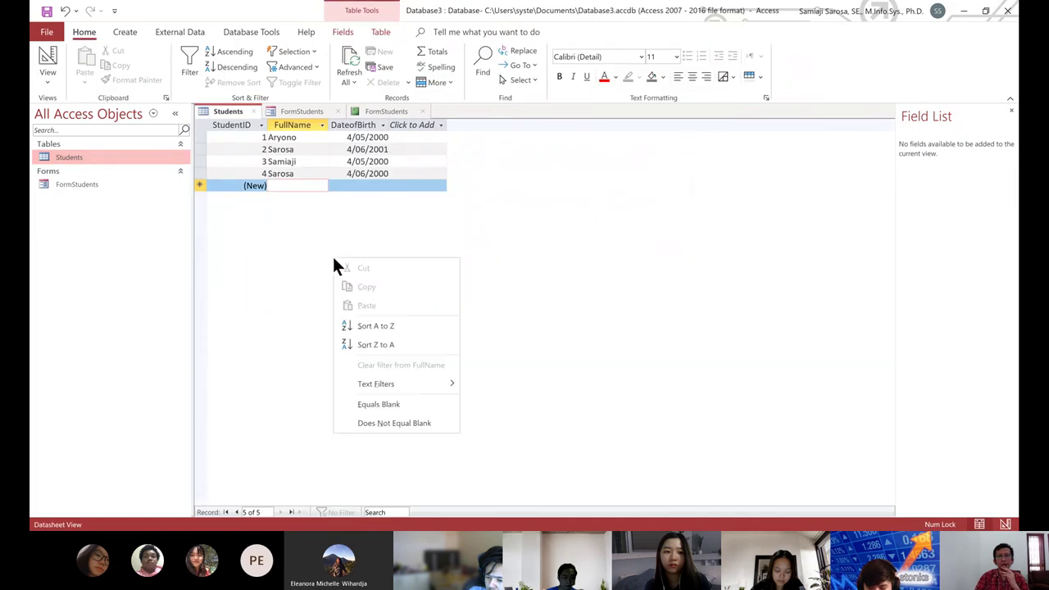
pyautogui.click(300, 387)
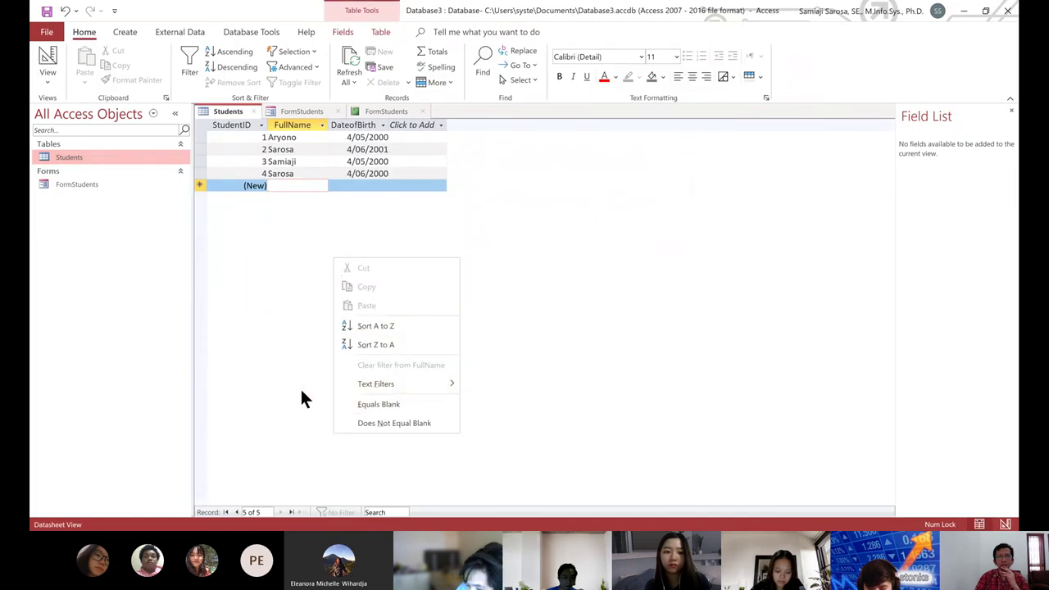
pyautogui.click(113, 183)
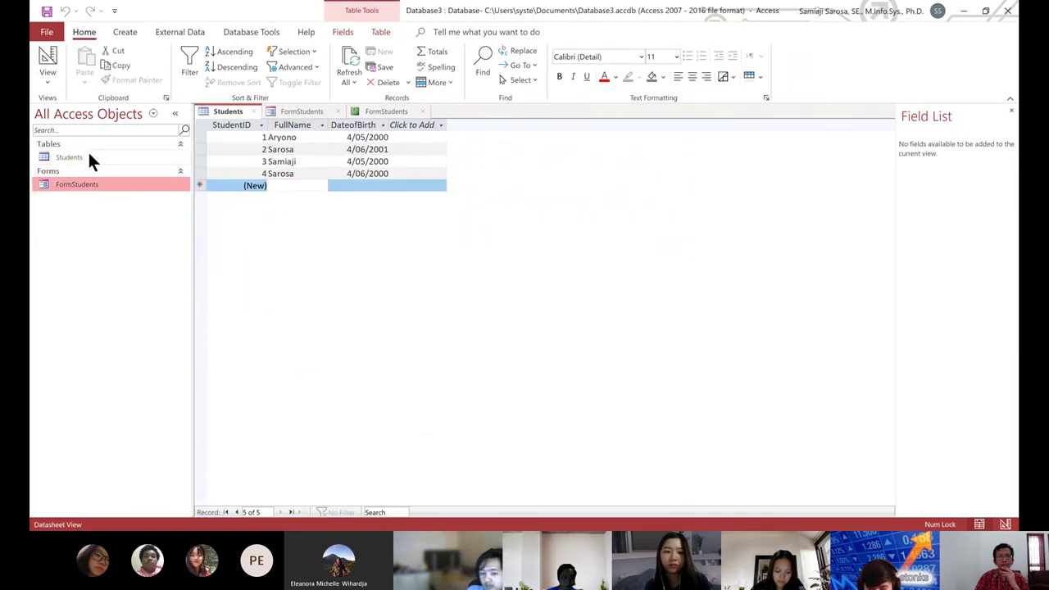
pyautogui.click(399, 109)
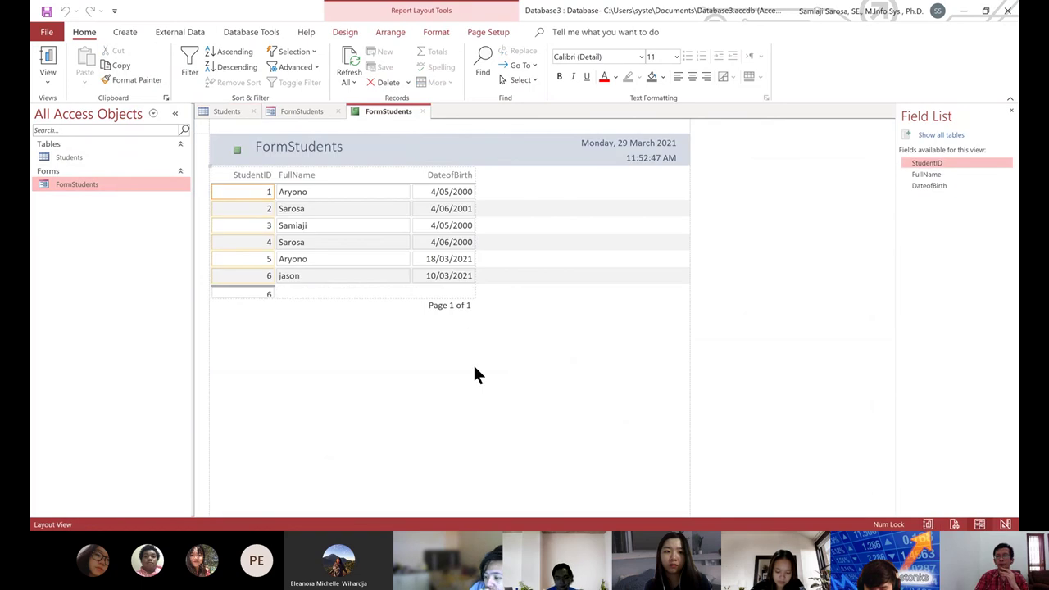
pyautogui.click(492, 394)
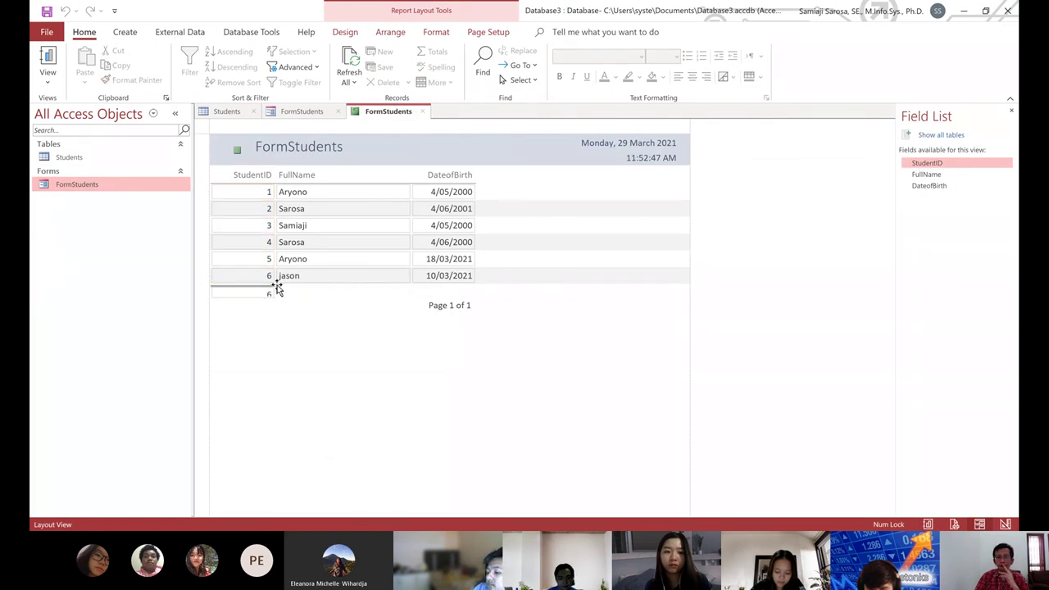